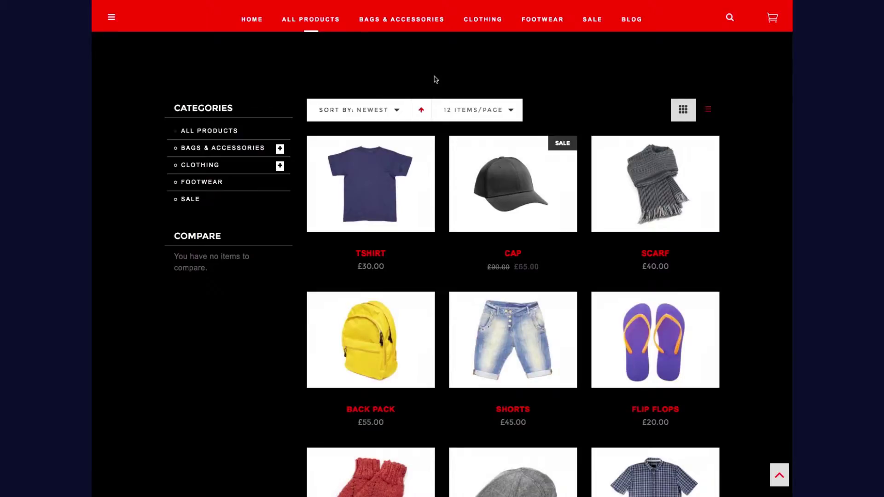
Browse the storefront's all-products listing and open the Back Pack product
scroll(286, 397, down, 3)
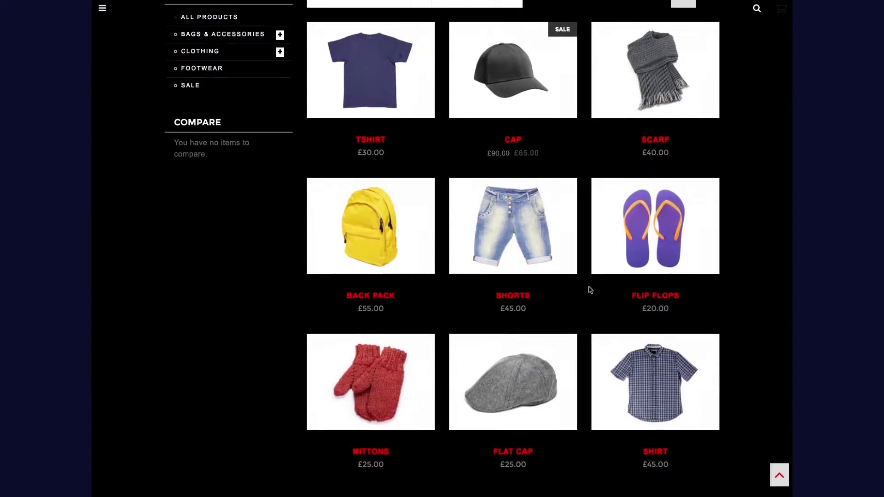
scroll(253, 316, up, 2)
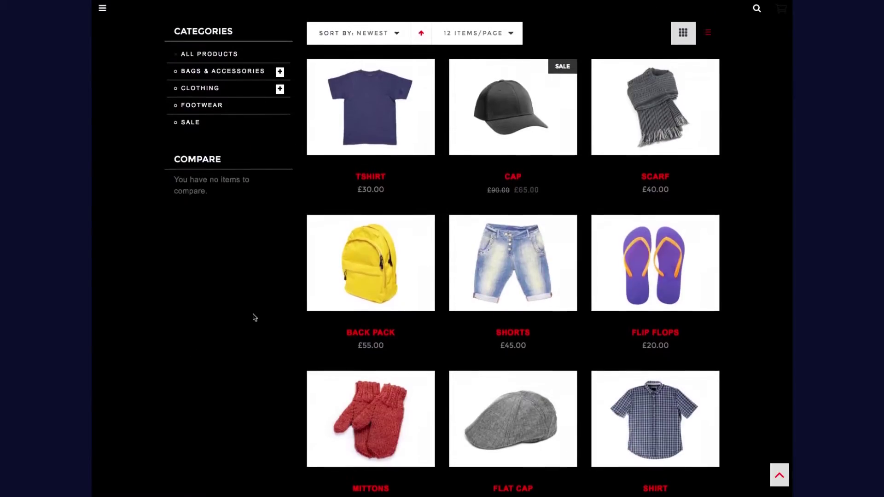
scroll(241, 333, up, 2)
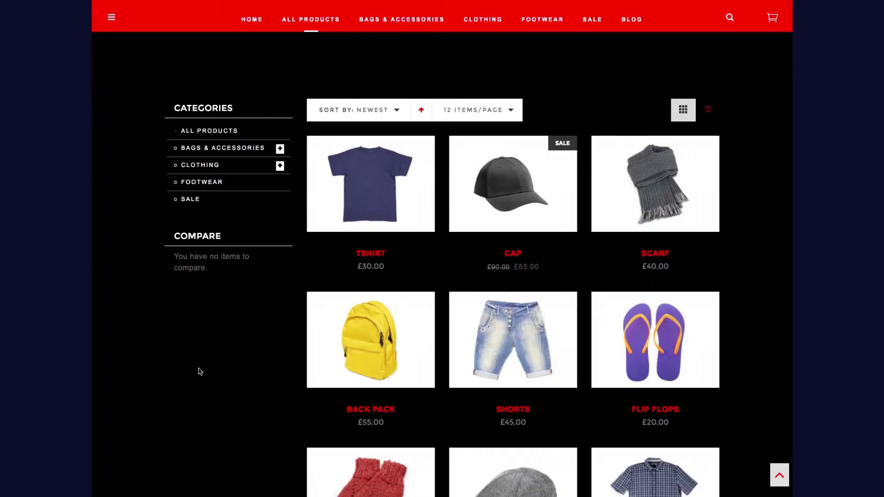
mouse_move(337, 333)
click(346, 336)
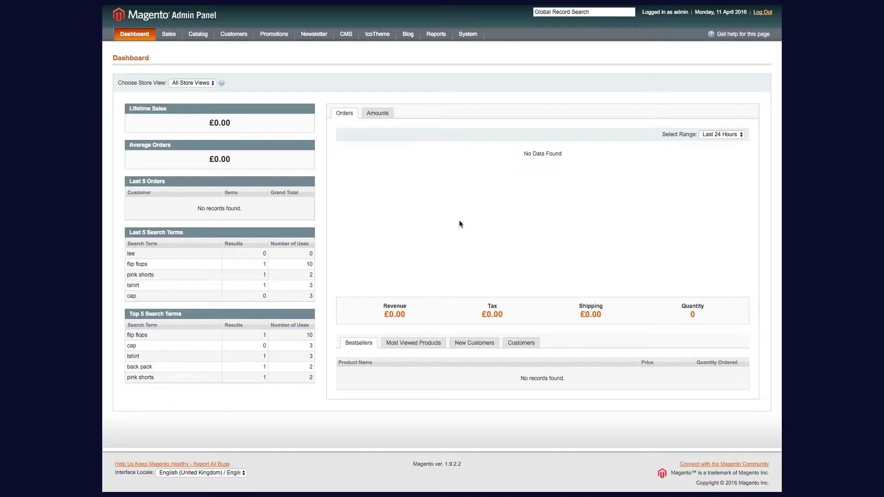
Find the SKU attribute in the product attributes list by filtering the attribute label for sku
mouse_move(198, 34)
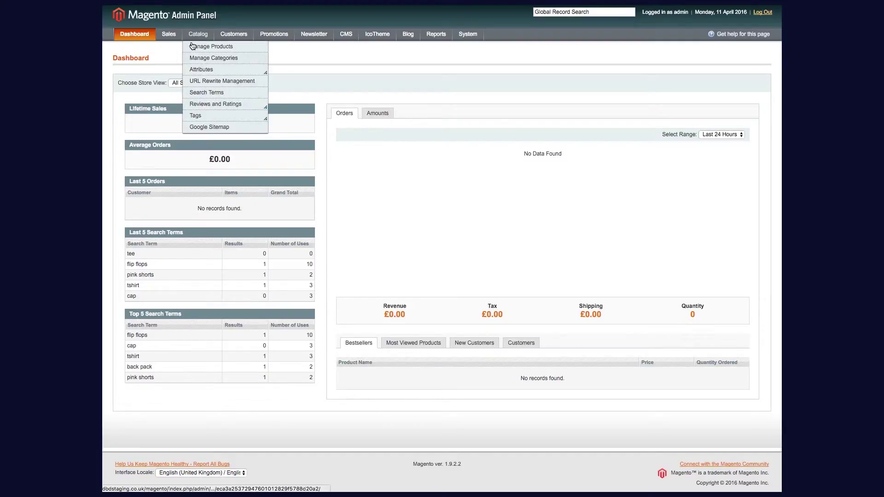
mouse_move(198, 69)
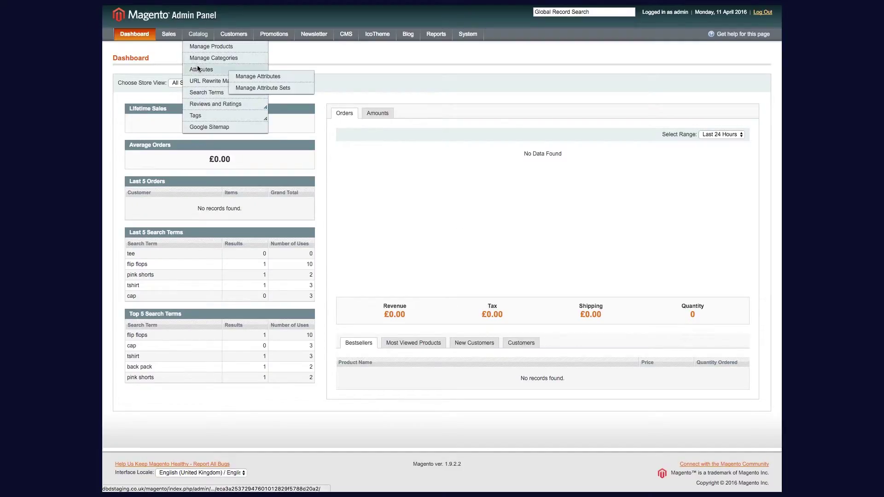
click(253, 77)
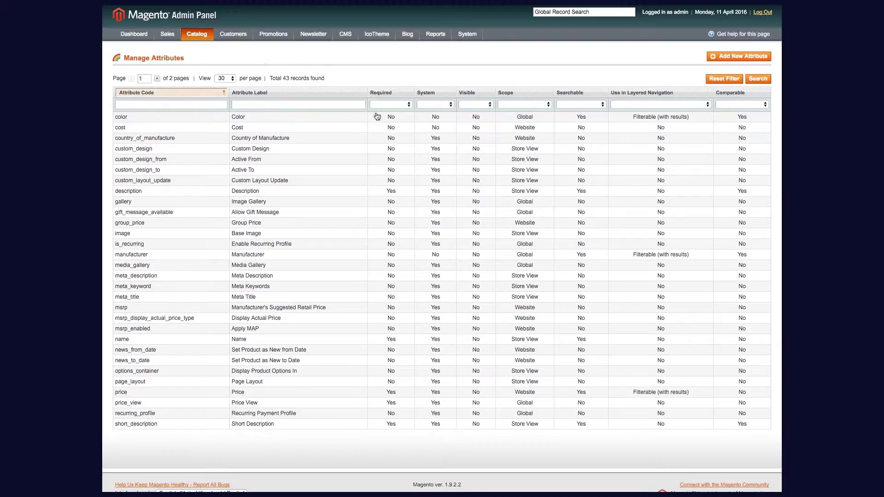
click(313, 106)
text(sku)
key(Return)
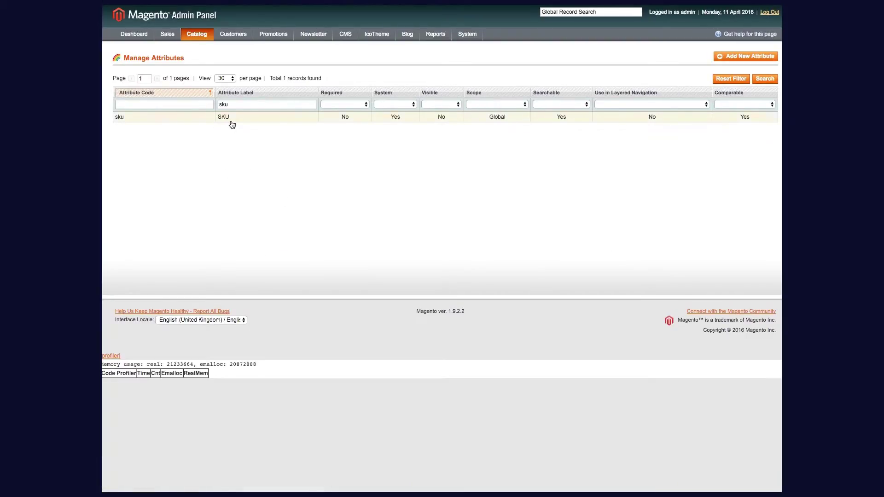
Set Use for Promo Rule Conditions to Yes on the SKU attribute and save it
click(247, 121)
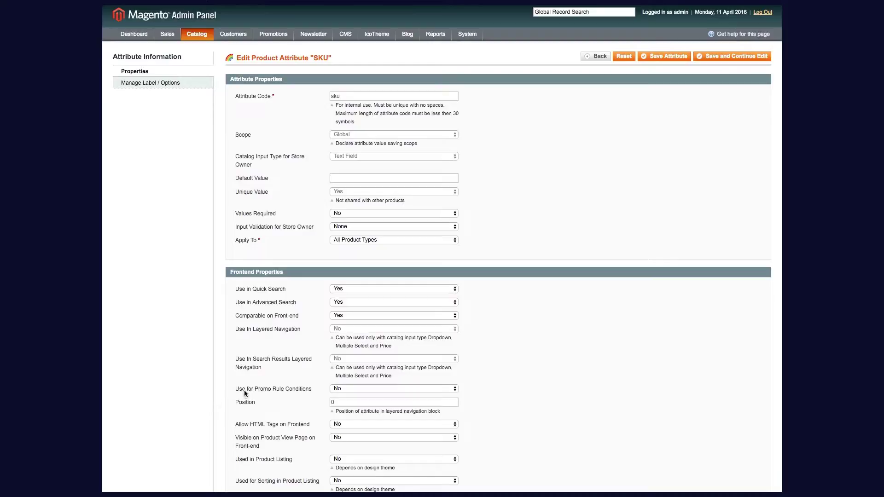
click(339, 389)
click(363, 381)
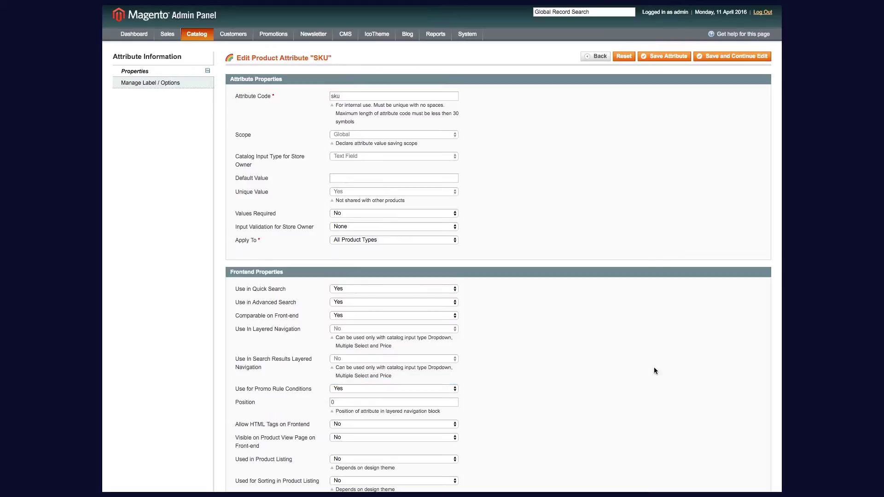
click(652, 57)
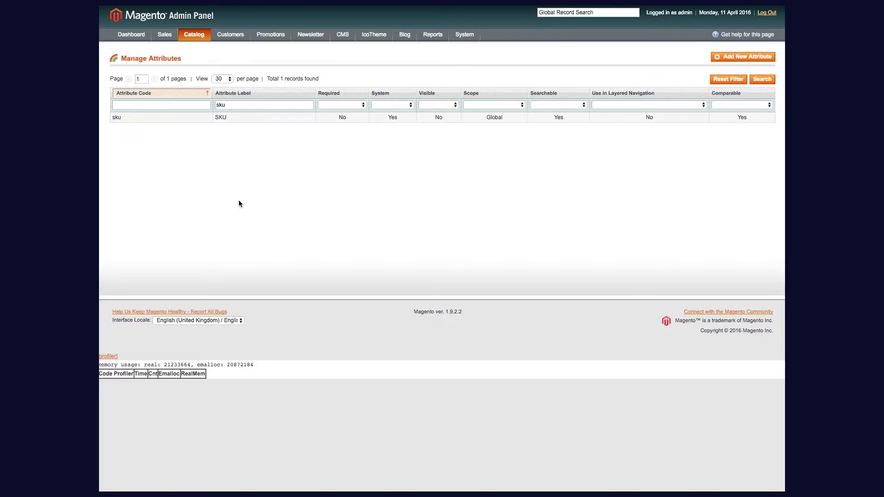
Open the Back Pack product's record in the catalog and check its SKU
mouse_move(190, 31)
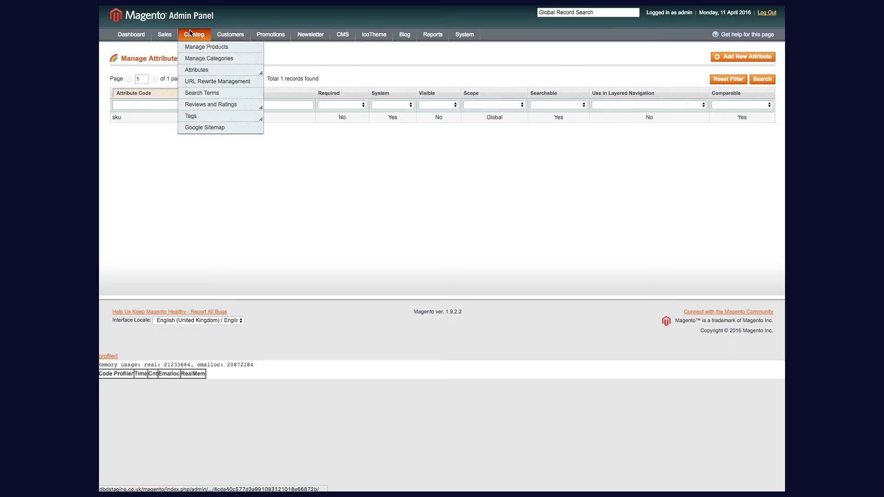
click(202, 53)
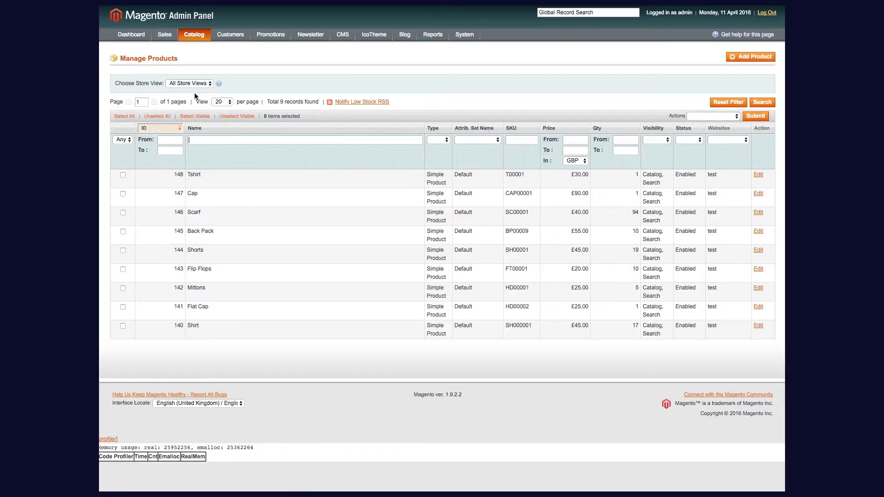
click(231, 235)
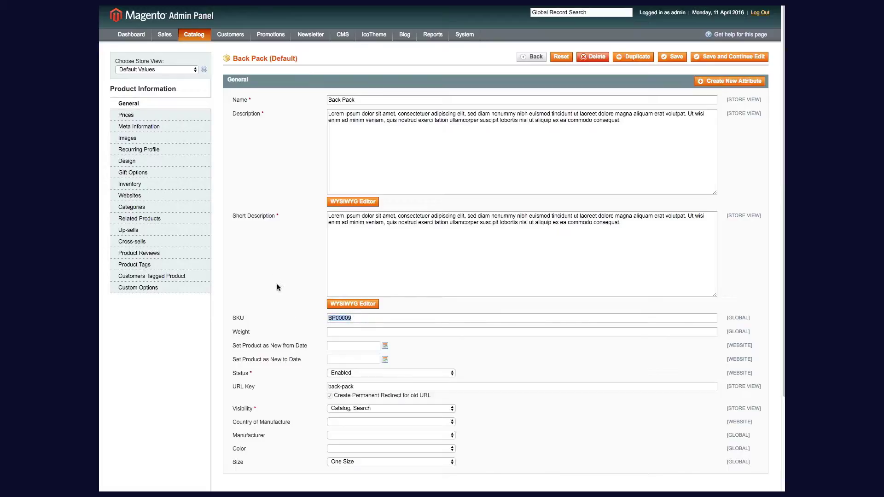
click(275, 244)
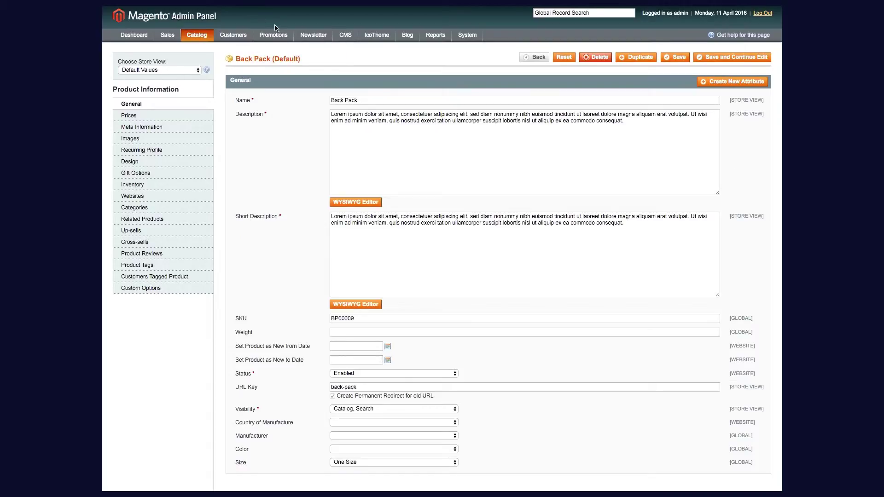
Add a new shopping cart price rule and name it DISBAG25
mouse_move(272, 40)
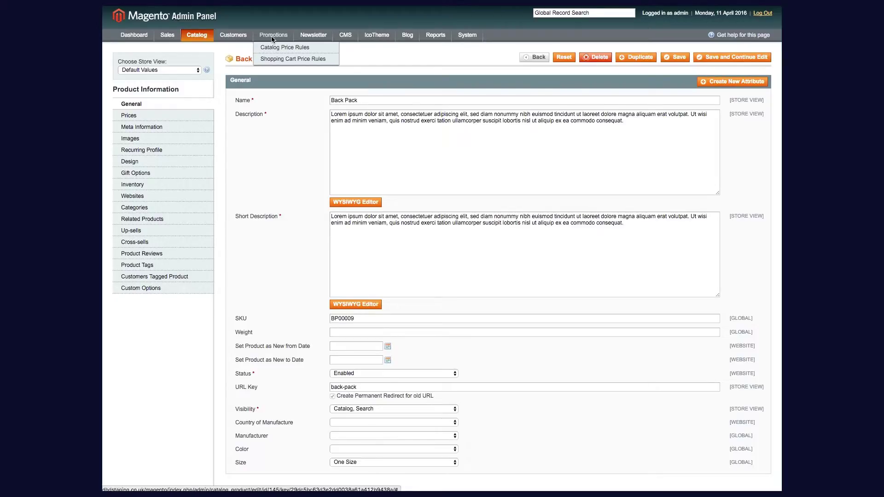
click(272, 60)
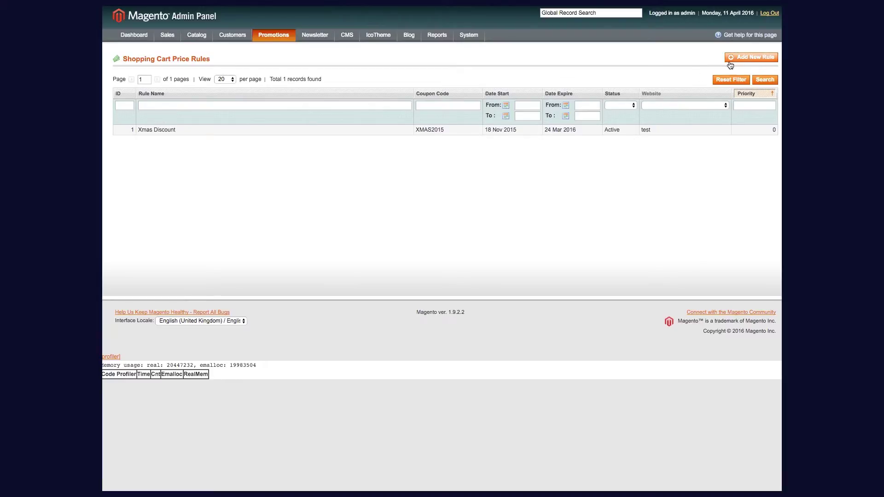
click(755, 59)
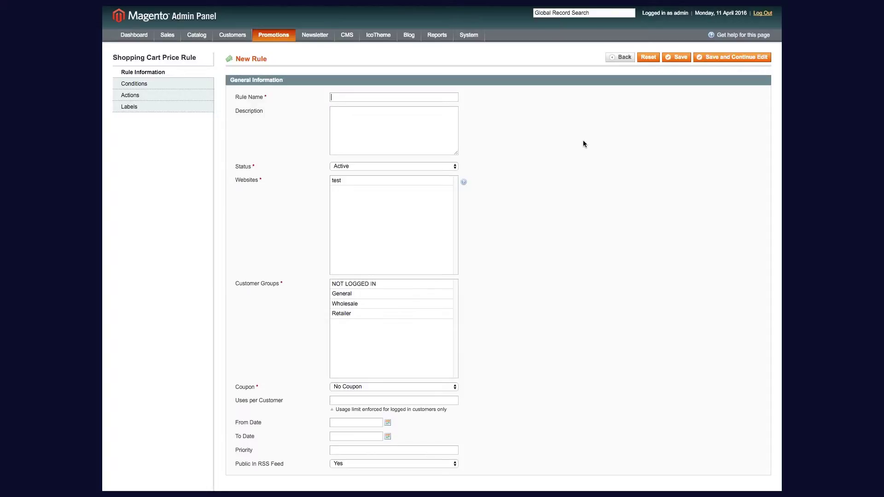
text(DISCOUNT)
key(BackSpace)
key(BackSpace)
key(BackSpace)
key(BackSpace)
key(BackSpace)
text(BAG25)
Keep the rule Active and assign it to the test website and the NOT LOGGED IN and General customer groups
scroll(547, 182, down, 2)
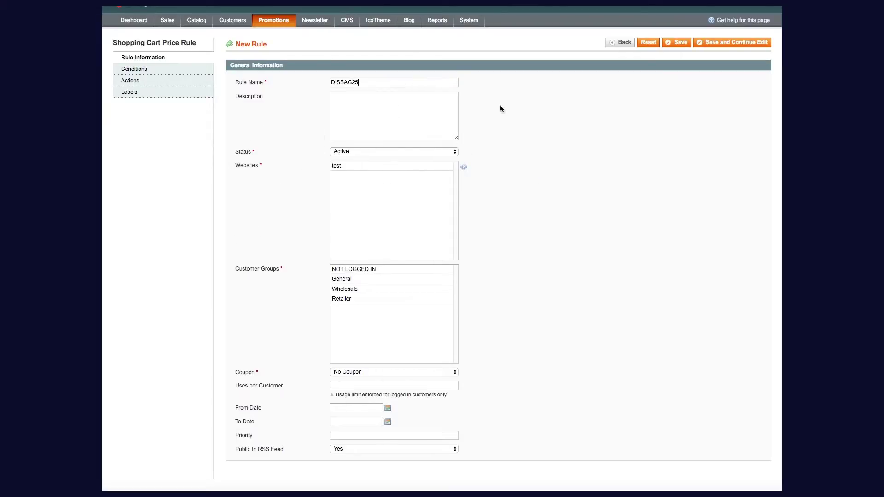
scroll(568, 186, up, 2)
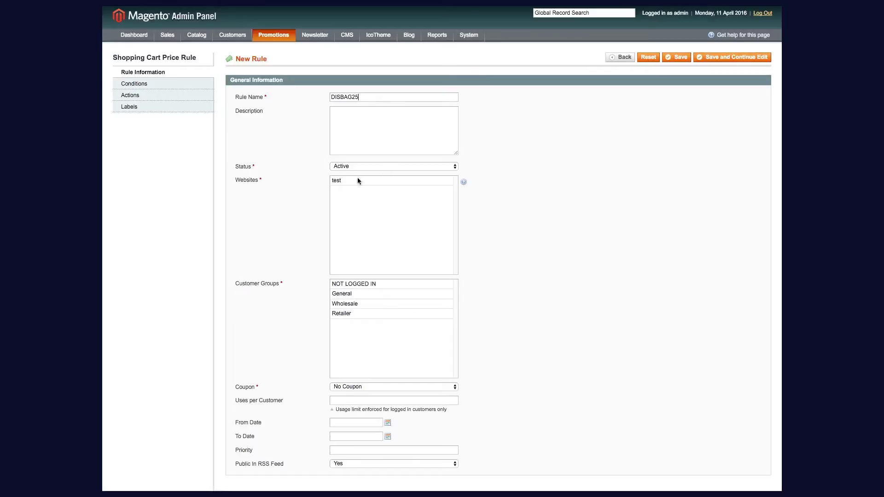
double_click(243, 168)
click(351, 167)
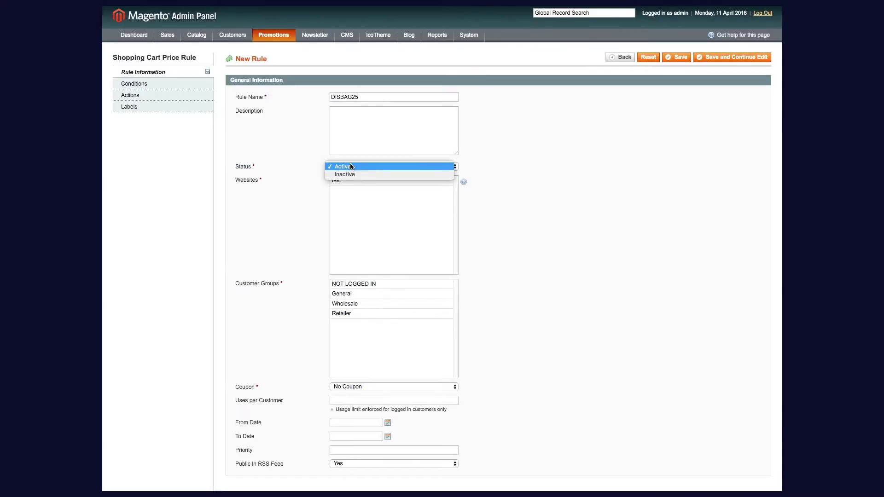
click(346, 167)
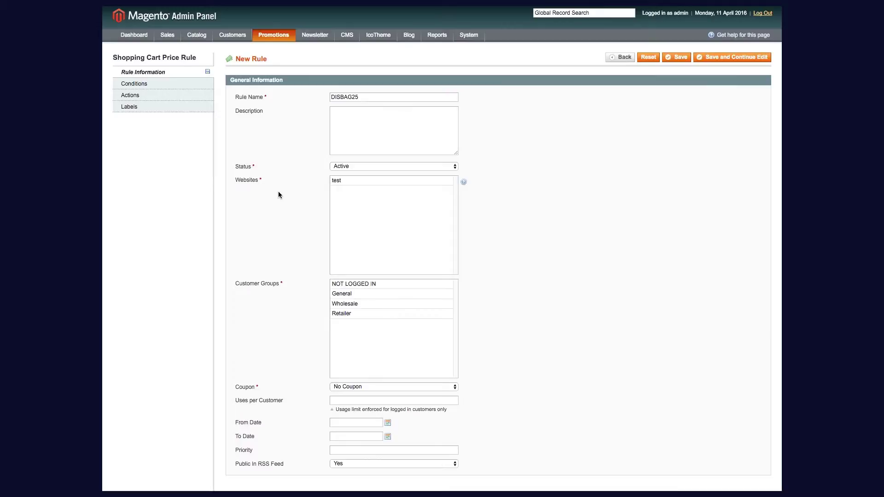
click(343, 180)
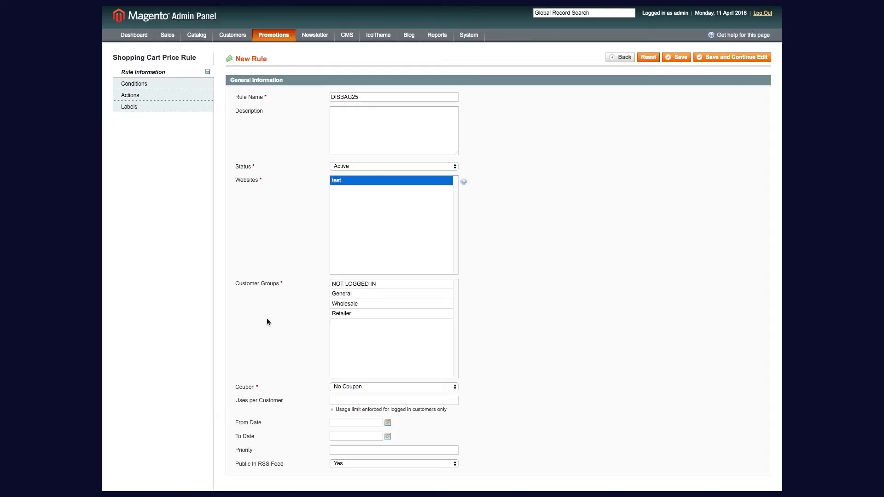
click(388, 284)
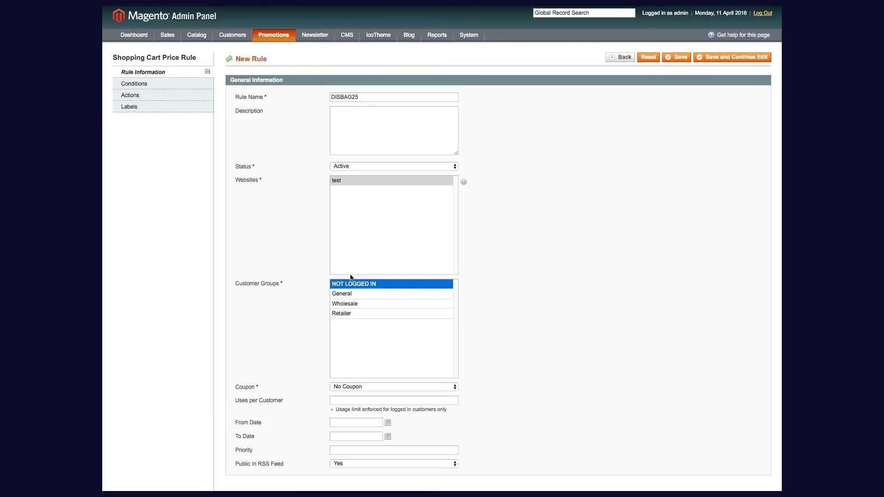
super+click(368, 297)
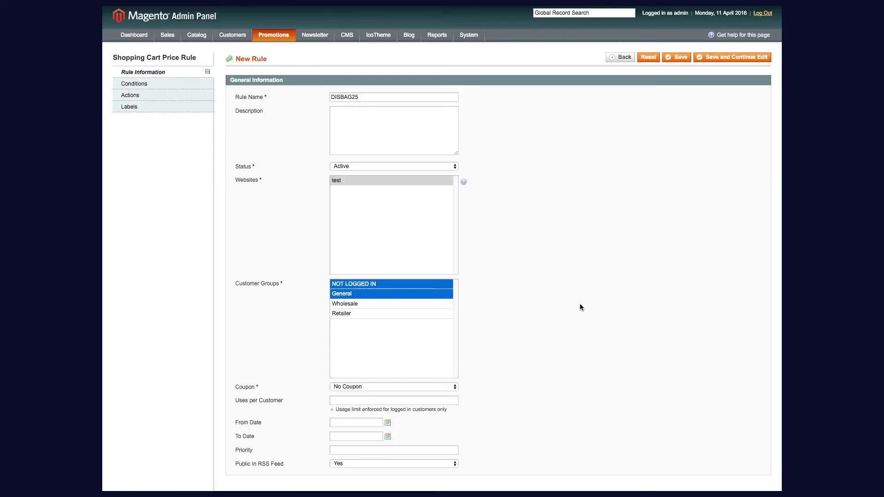
Switch the rule to a Specific Coupon and reuse the rule name DISBAG25 as its coupon code
scroll(571, 328, down, 4)
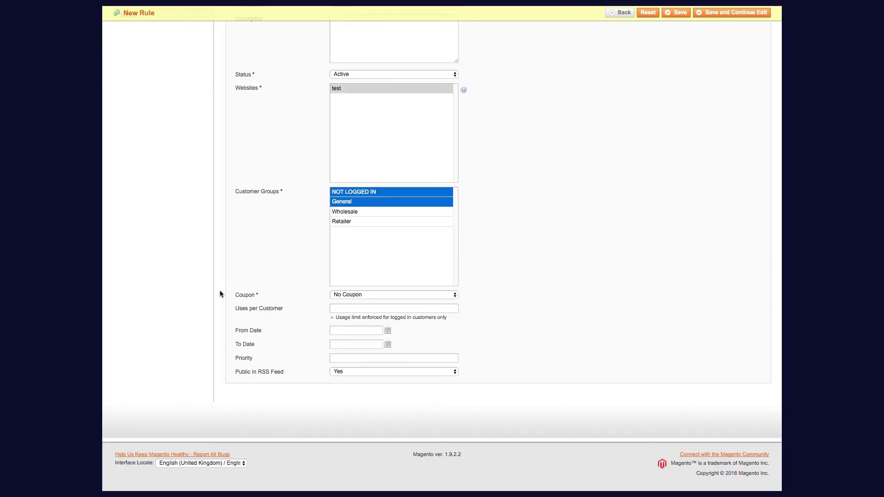
click(350, 296)
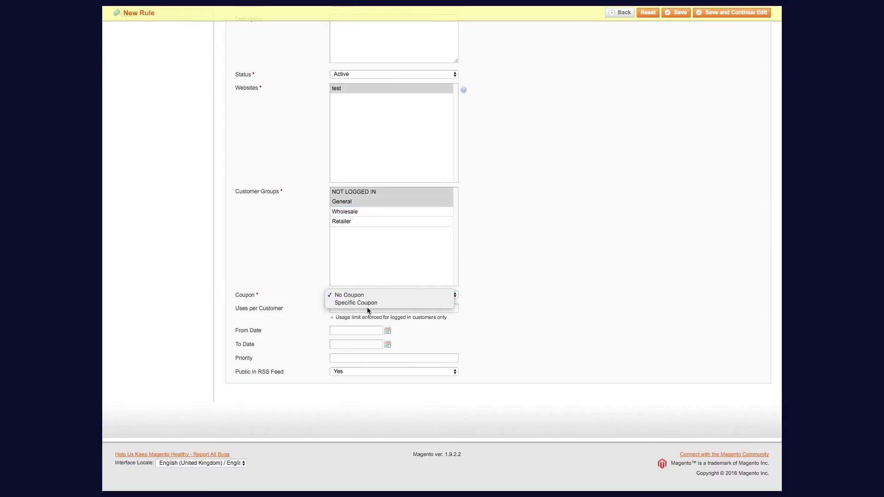
click(354, 303)
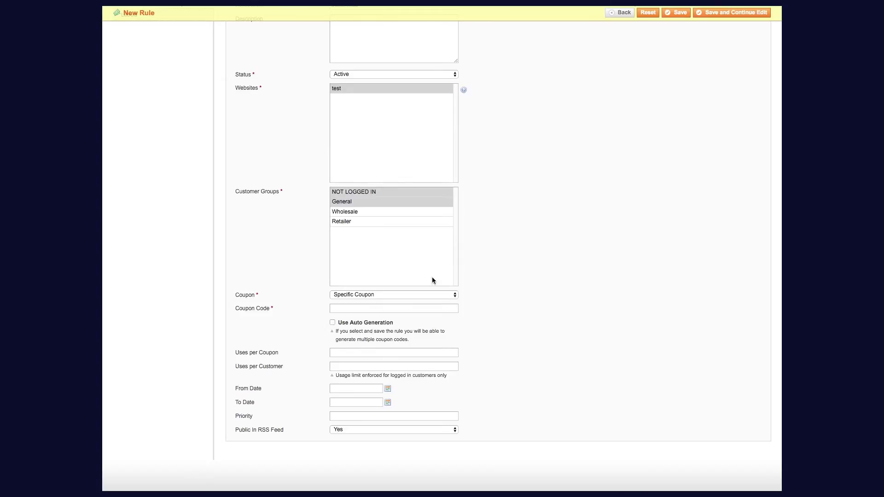
scroll(612, 355, up, 4)
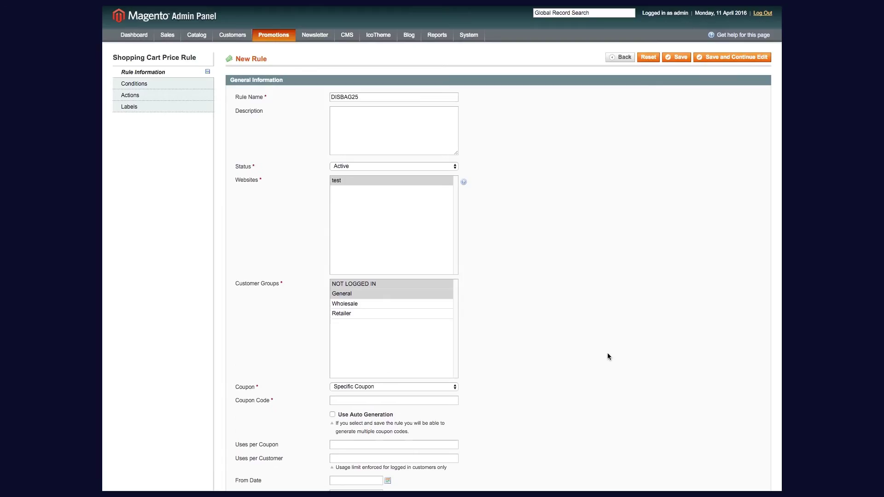
double_click(347, 91)
key(ctrl+c)
scroll(625, 189, down, 4)
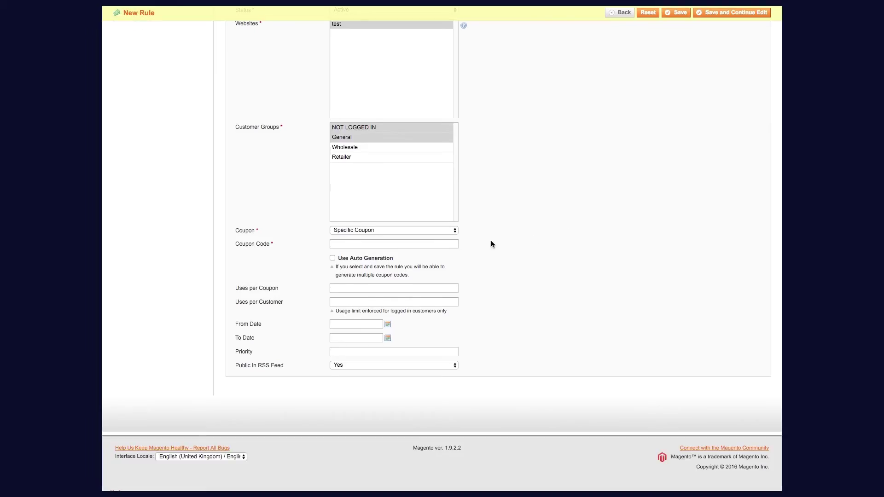
click(404, 244)
key(ctrl+v)
Limit the coupon to 1 use per customer and make it valid from 11 April 2016 to 12 April 2016
scroll(554, 253, down, 1)
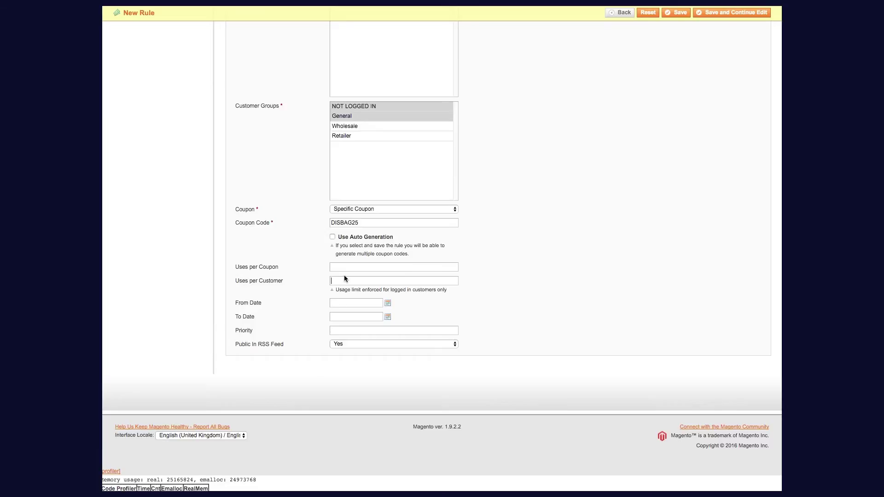
text(1)
click(381, 303)
click(388, 305)
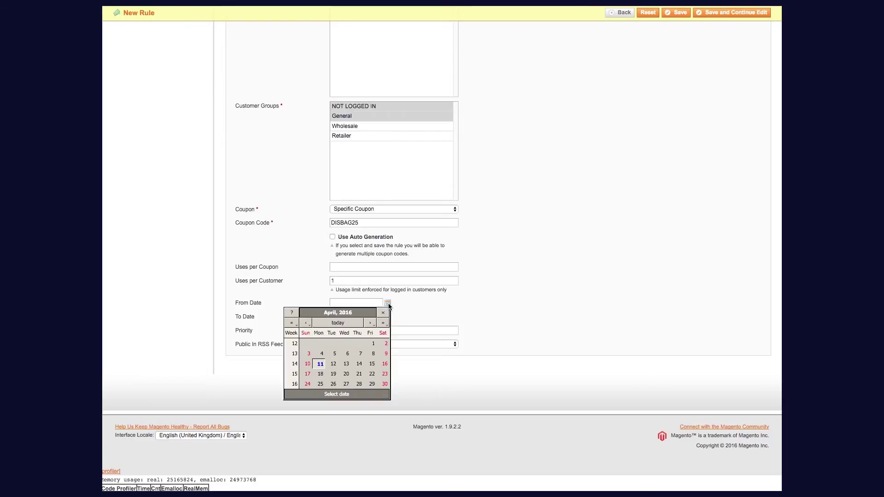
click(320, 364)
click(388, 317)
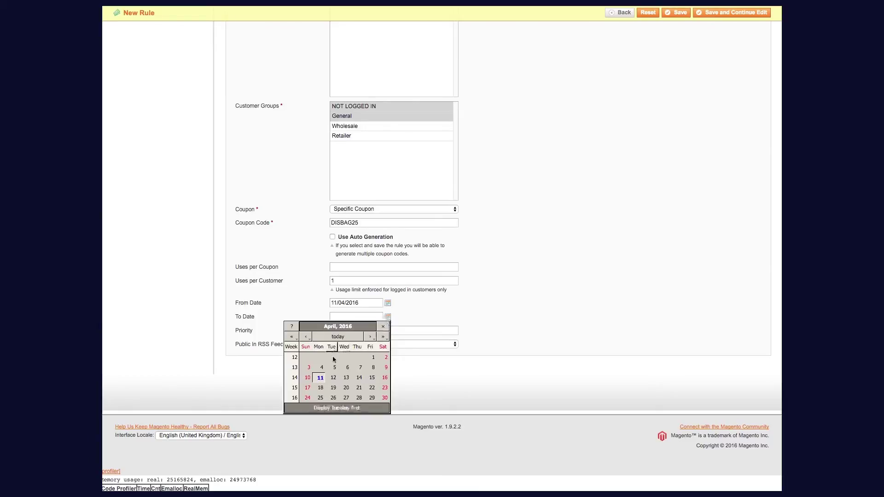
click(335, 379)
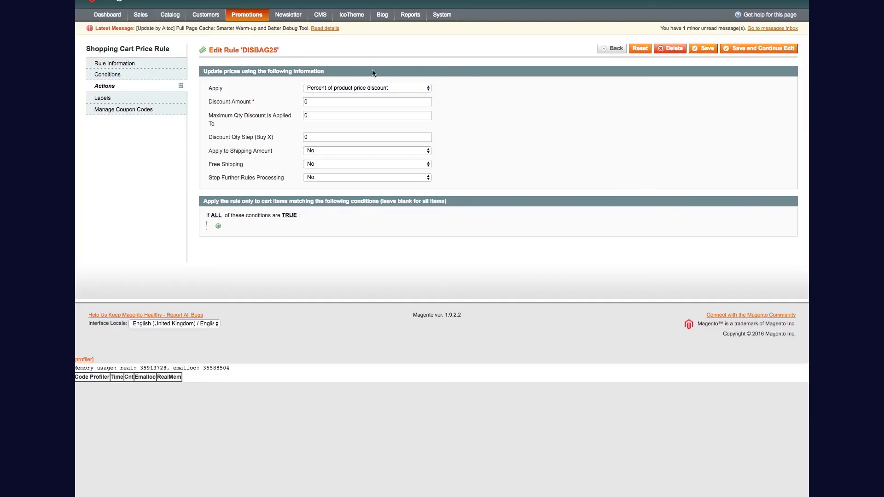
Keep the rule's action as Percent of product price discount, with a discount amount of 25 and a maximum discounted quantity of 1
click(386, 91)
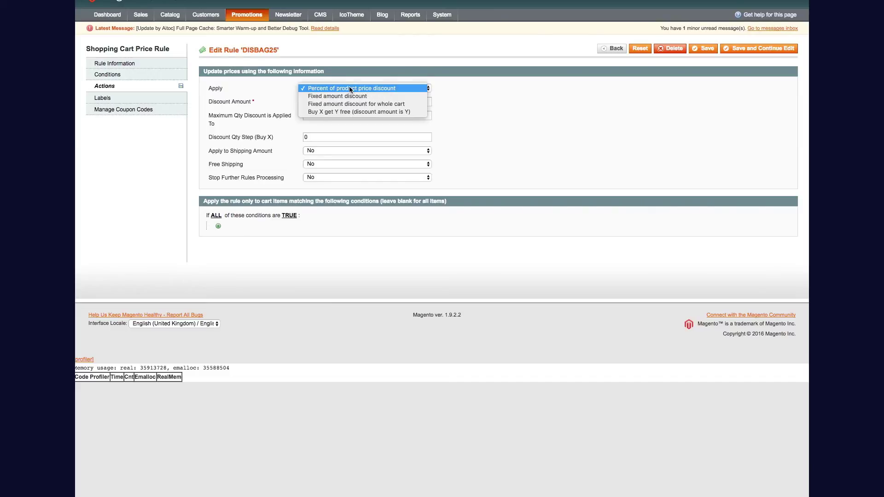
click(541, 105)
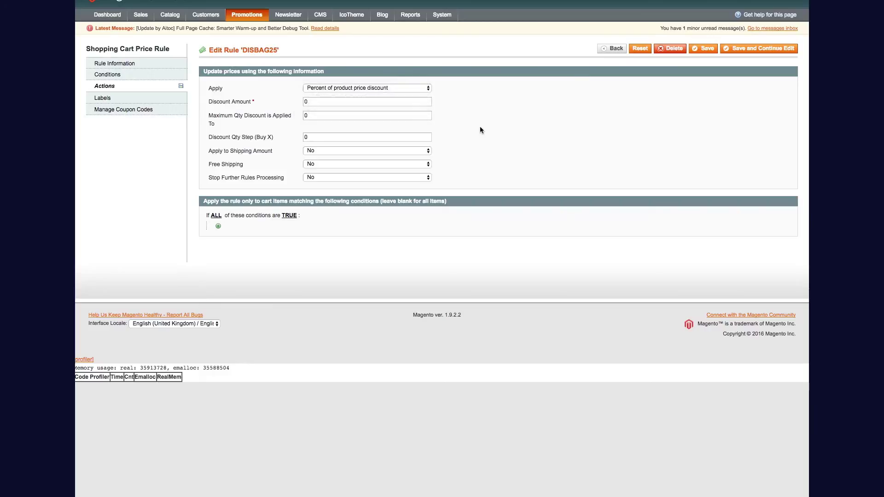
double_click(364, 104)
text(25)
key(Tab)
text(1)
Add a cart item condition to the rule's actions so the discount applies only when the product attribute SKU is BP000
click(219, 226)
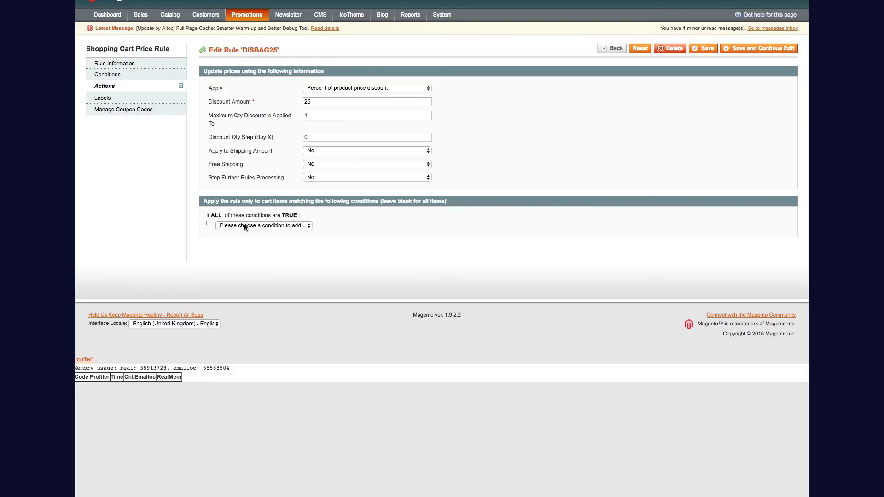
click(246, 226)
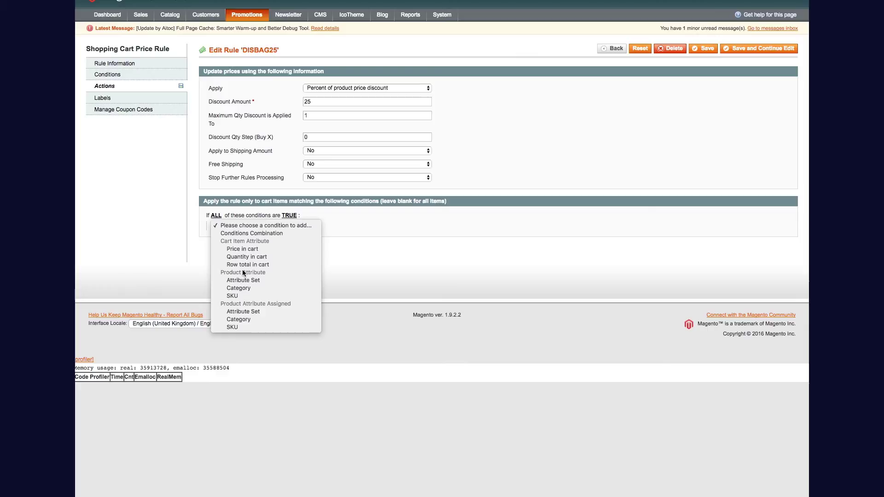
click(239, 291)
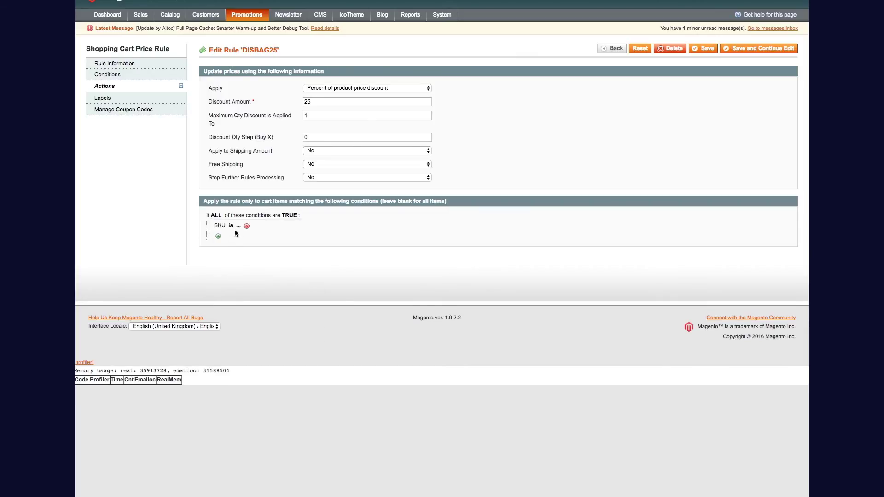
click(238, 226)
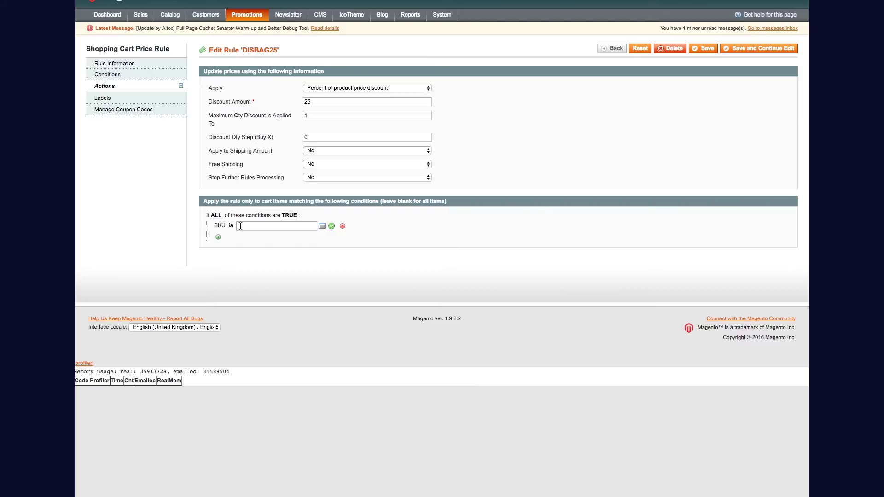
text(BP000)
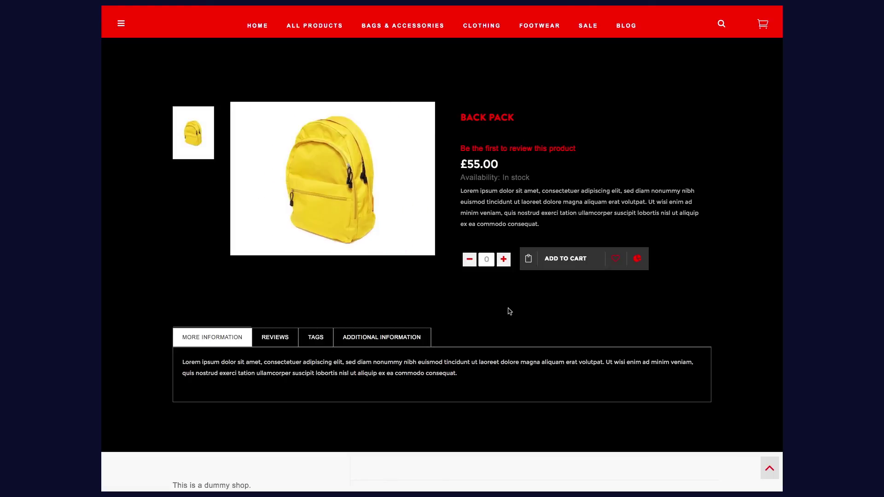
In the storefront, add the Back Pack to the cart and apply the coupon code DISBAG25 to the order
click(564, 265)
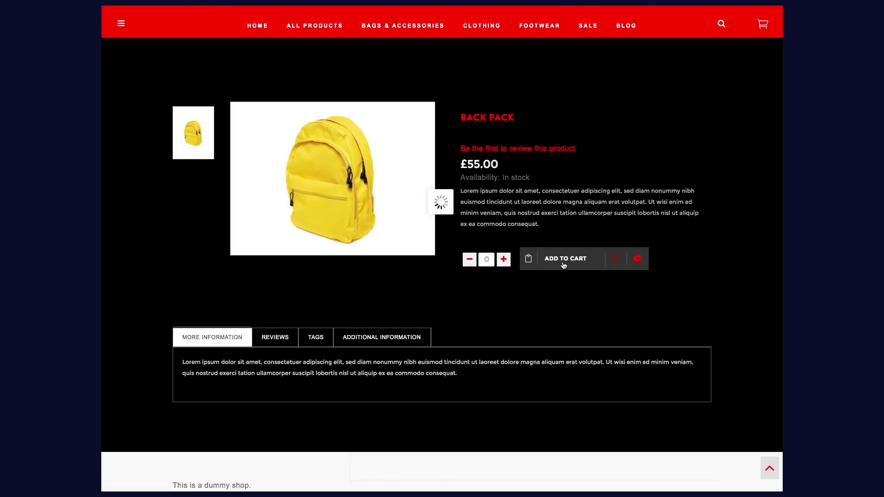
click(446, 241)
click(669, 279)
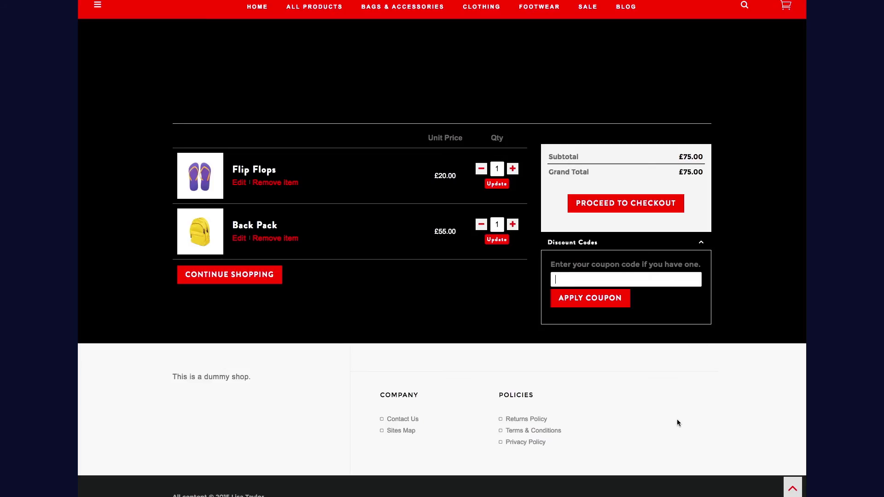
text(DISBAG25)
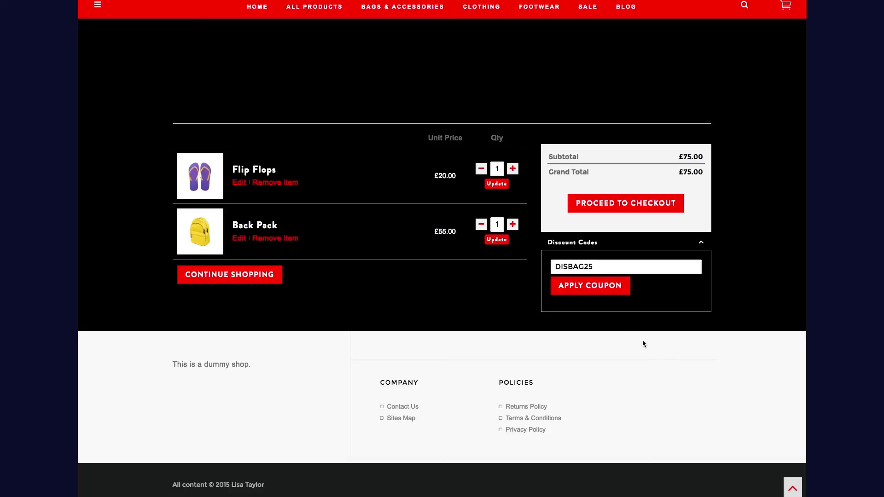
click(577, 286)
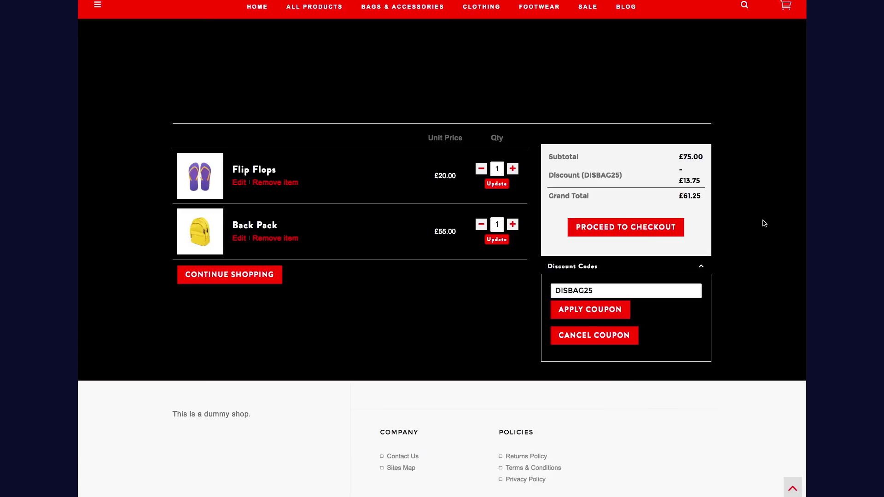